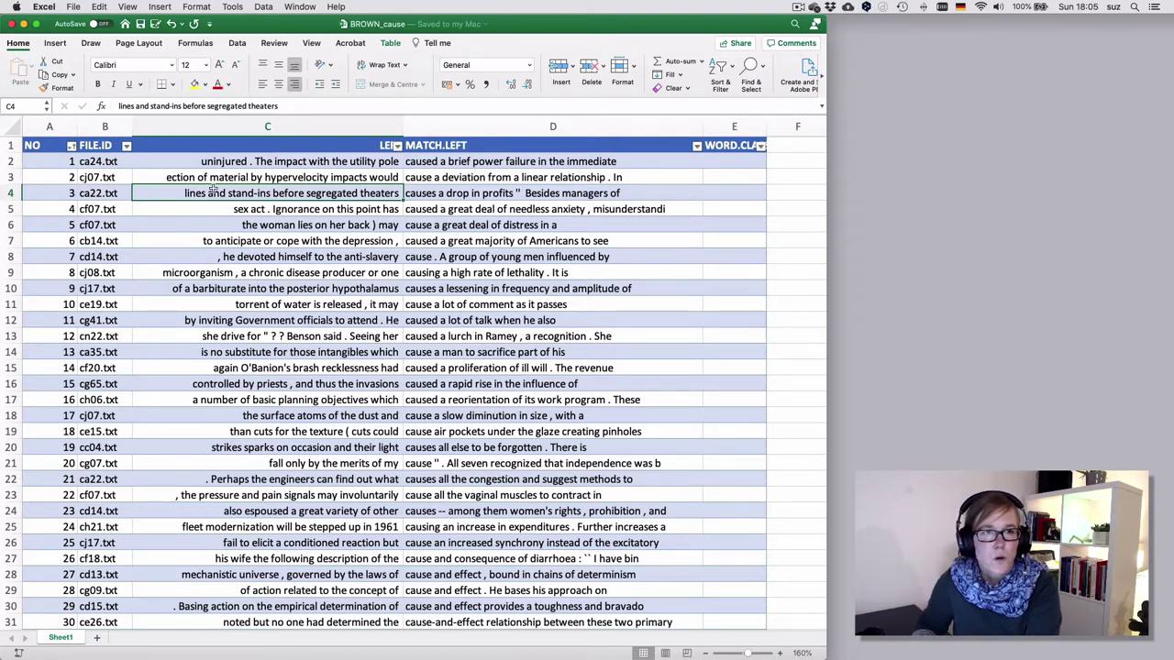
# Step: Sort the table by FILE.ID in ascending order
pyautogui.click(127, 147)
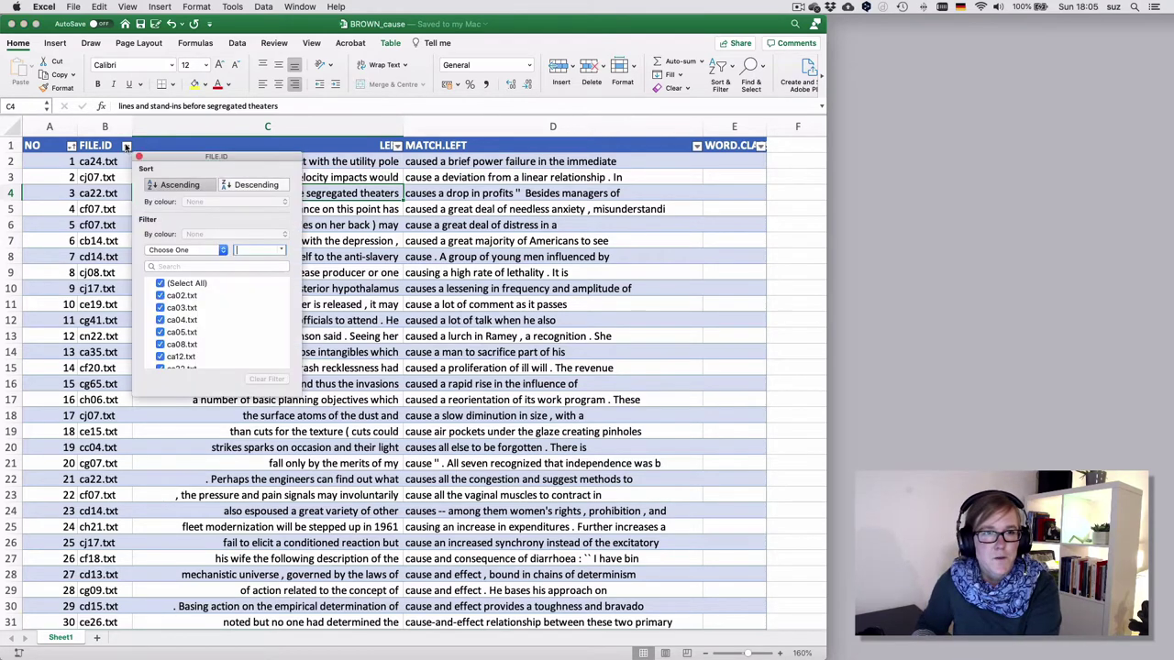
pyautogui.click(191, 186)
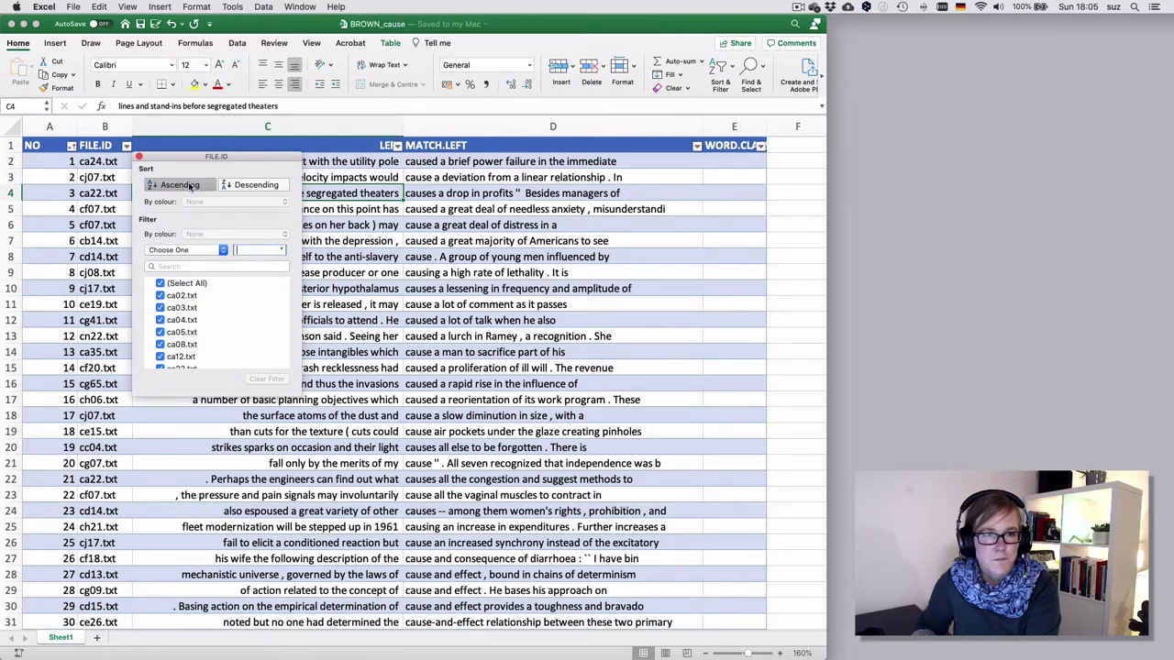
pyautogui.press('Escape')
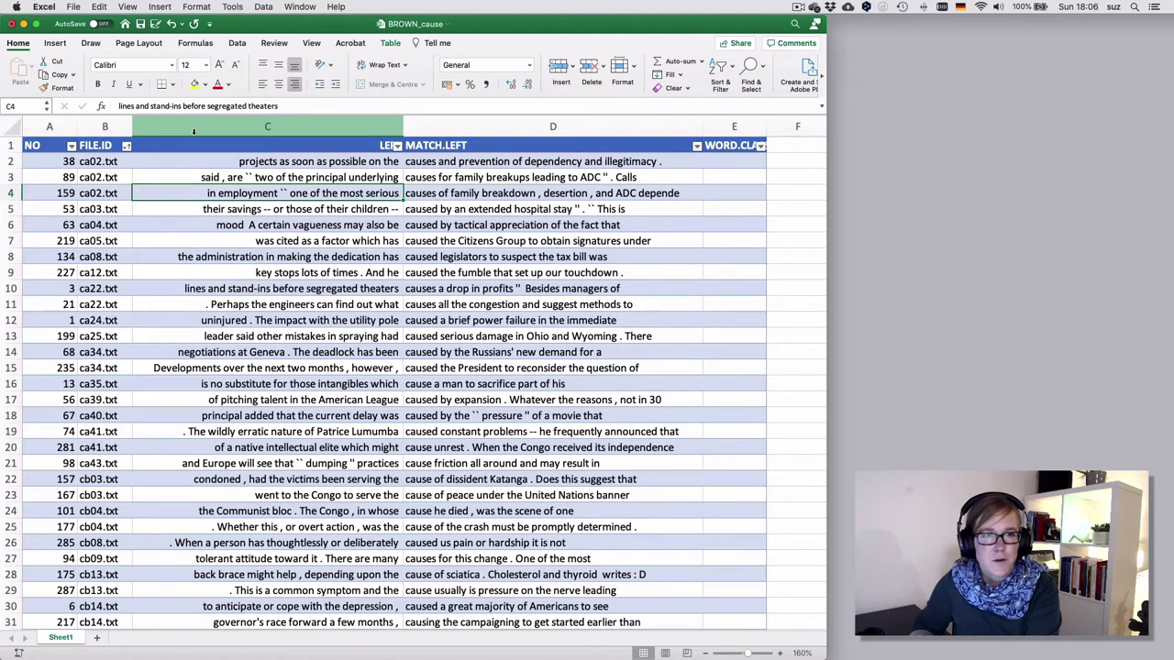
# Step: Insert a new column before the LEFT column and name its header RAND
pyautogui.click(232, 127)
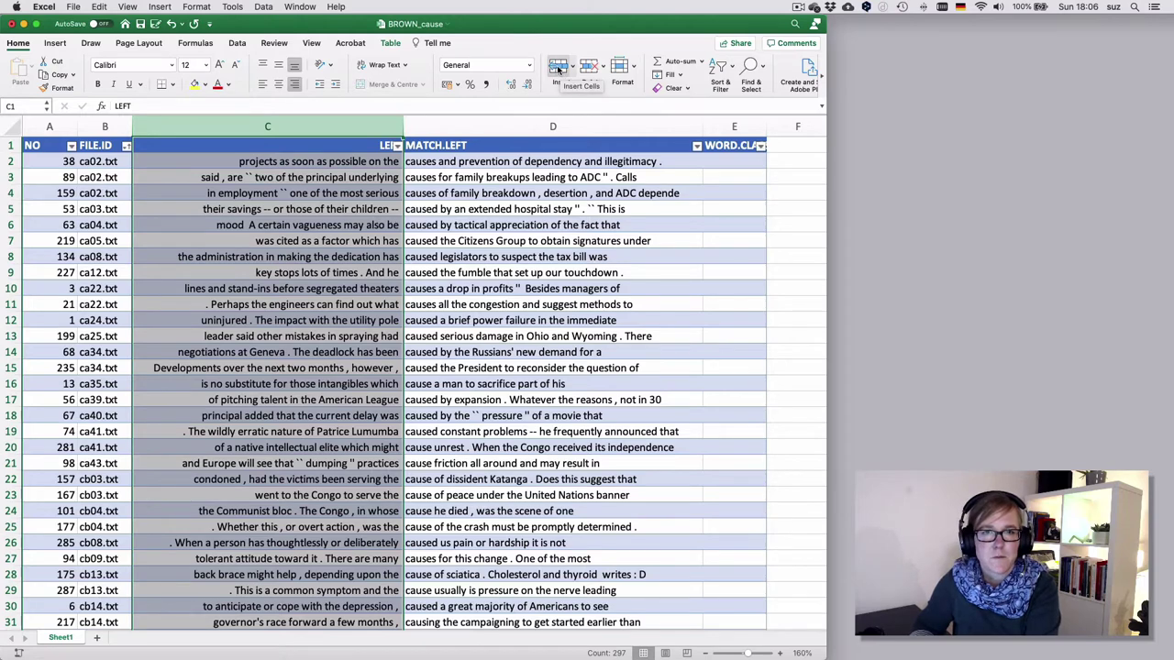
pyautogui.click(561, 71)
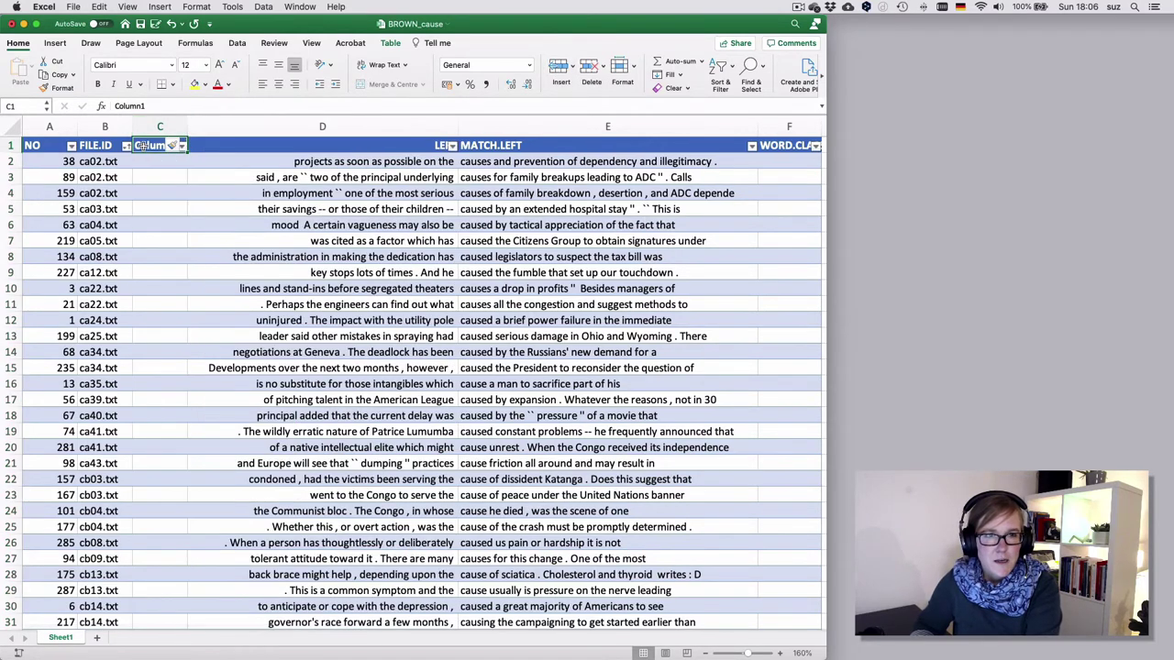
pyautogui.write('RAND')
pyautogui.press('Return')
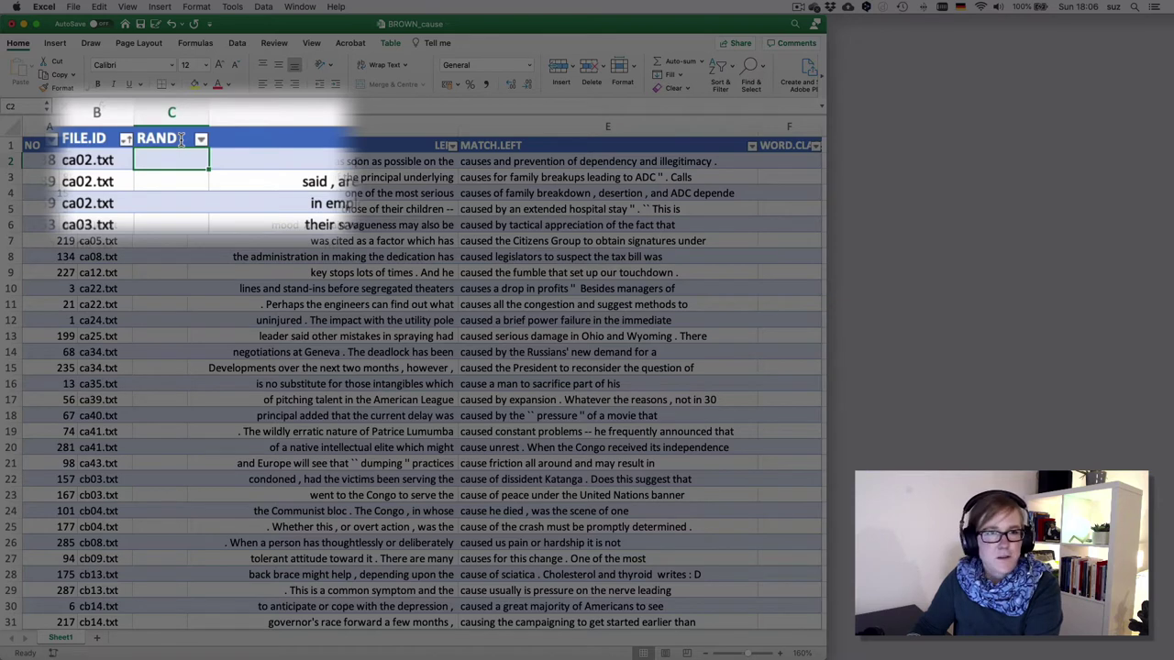
# Step: Enter the formula =RAND() in the first data cell of the RAND column so it fills the whole column
pyautogui.write('=')
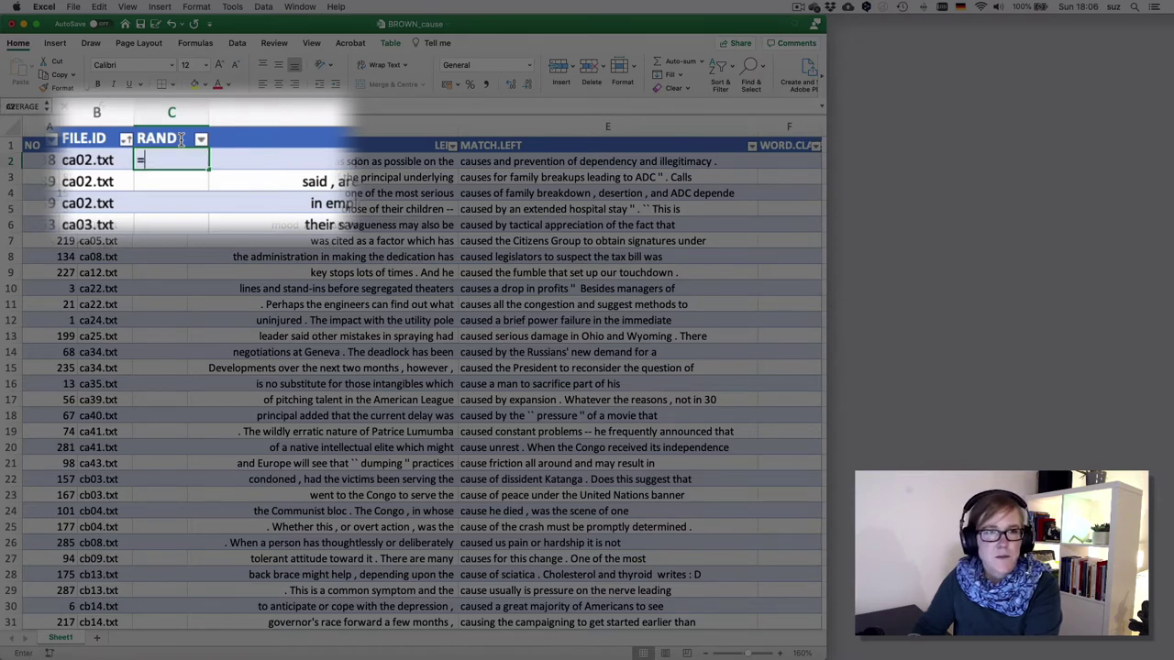
pyautogui.write('RAND')
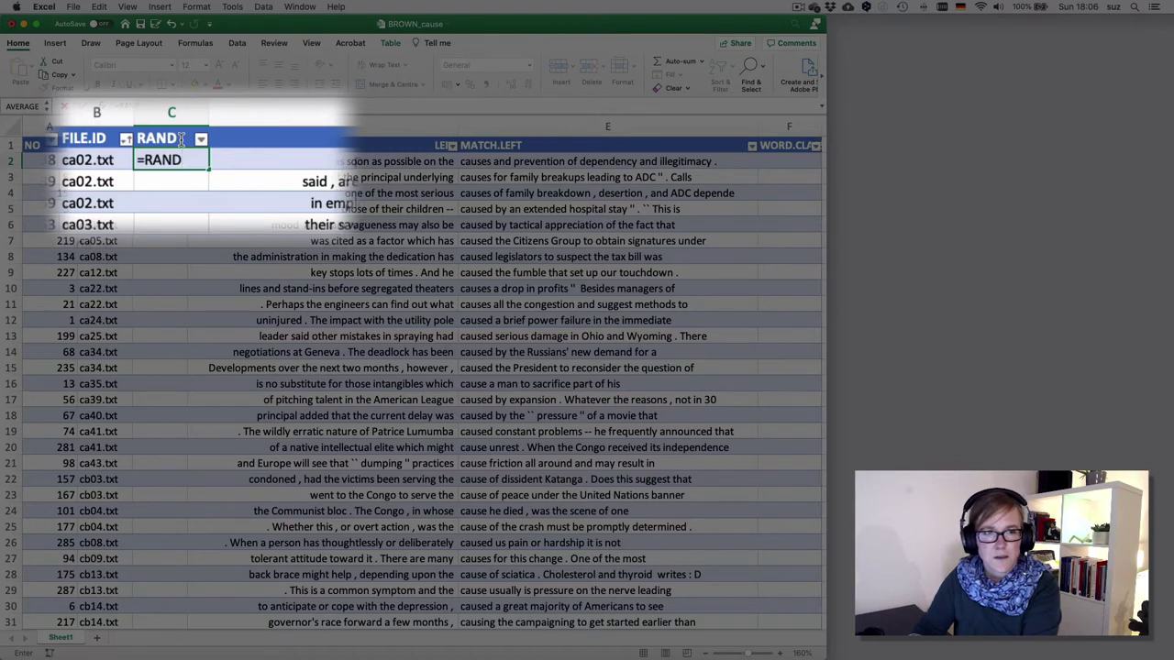
pyautogui.write('(')
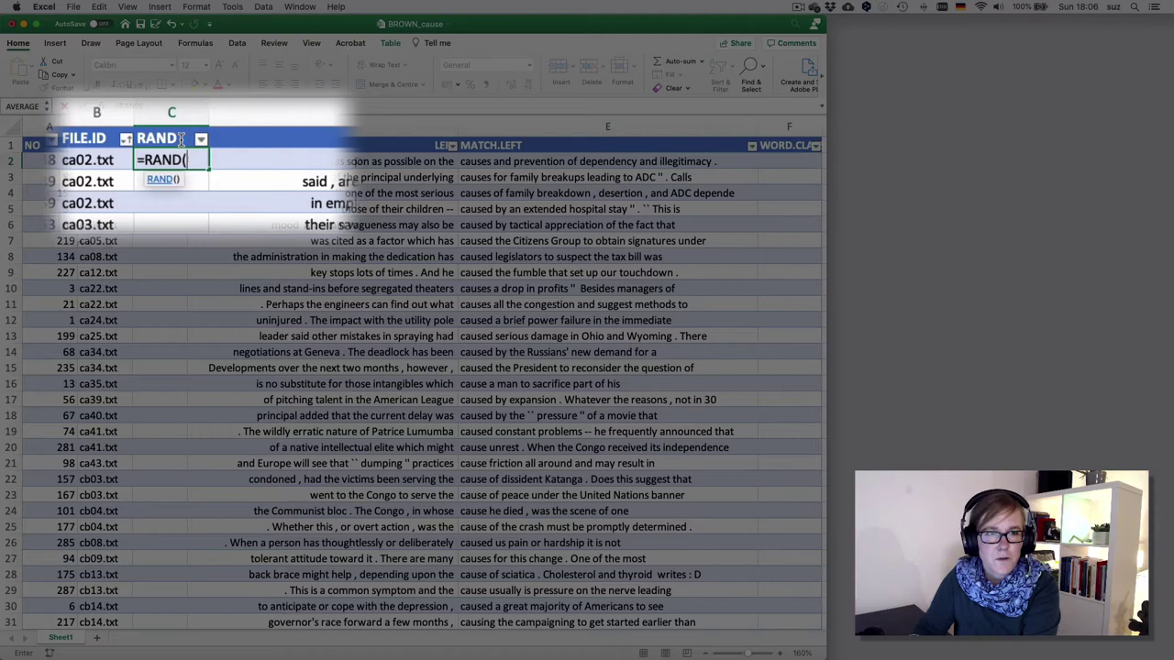
pyautogui.write(')')
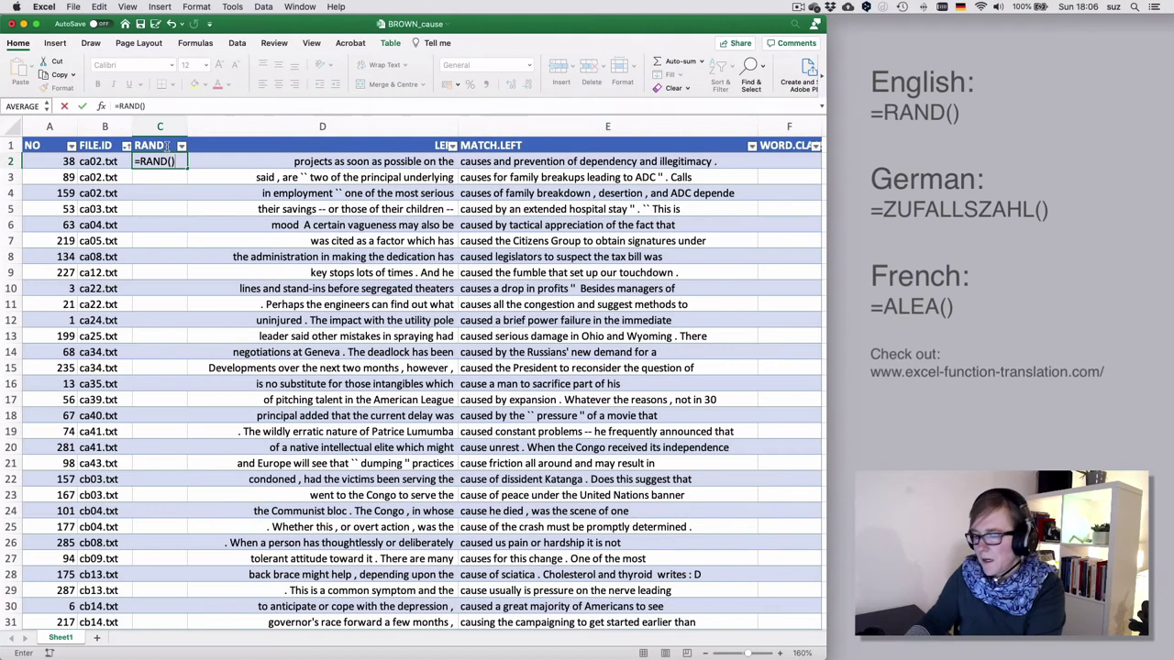
pyautogui.press('Return')
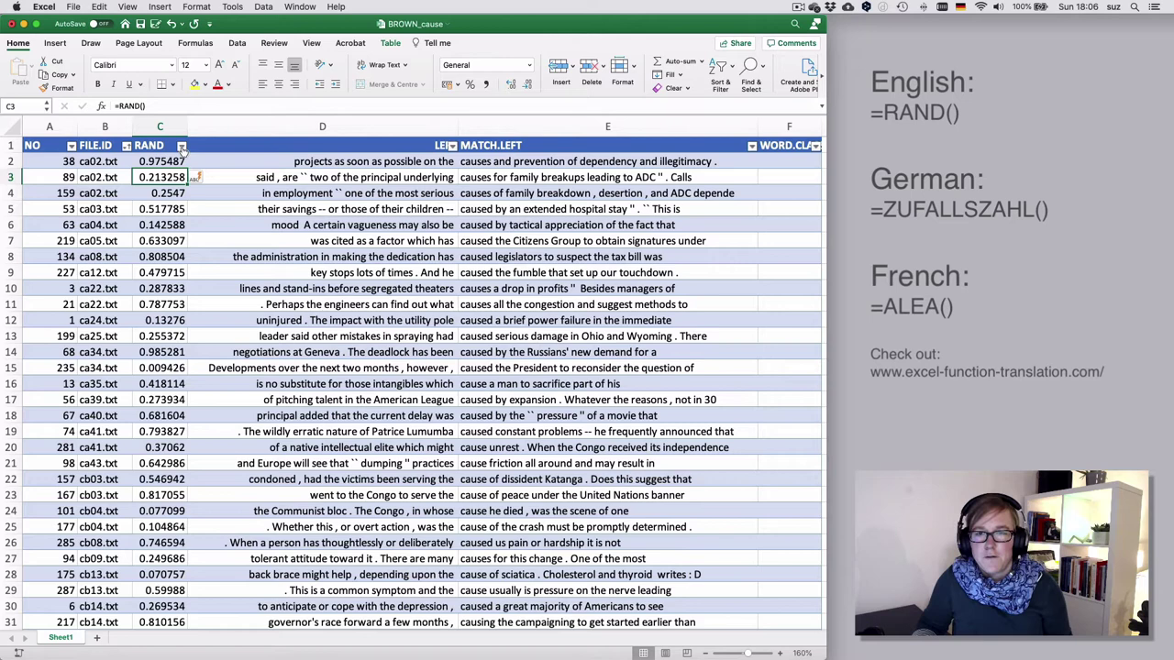
# Step: Shuffle the table rows by sorting the RAND column in descending order
pyautogui.click(181, 147)
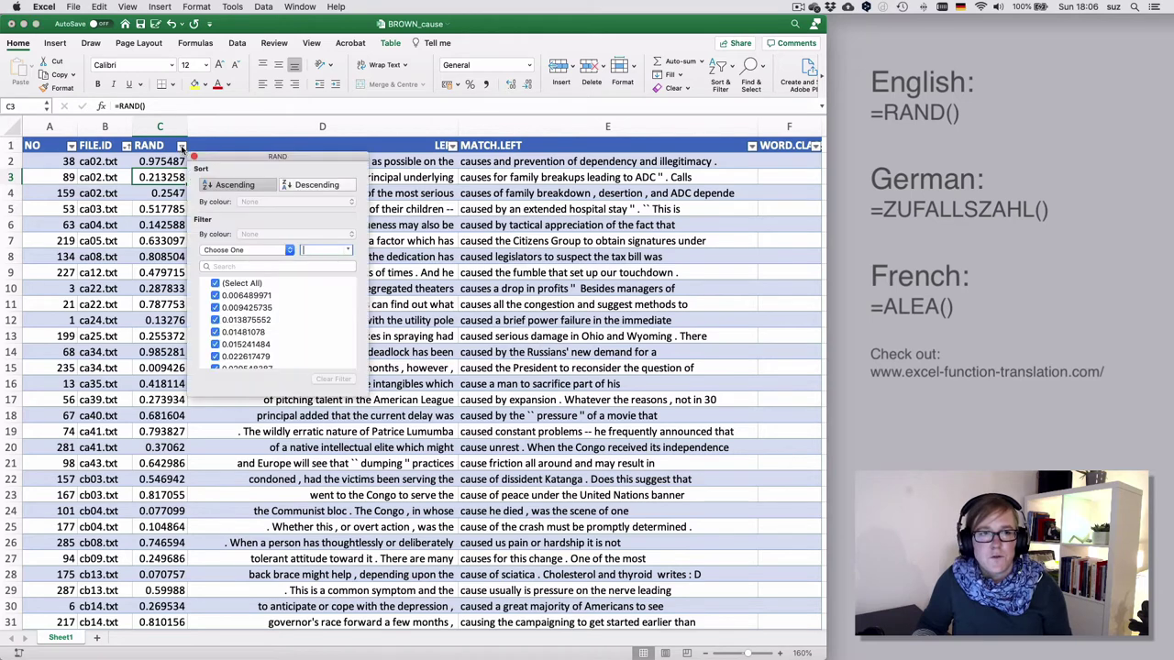
pyautogui.click(316, 186)
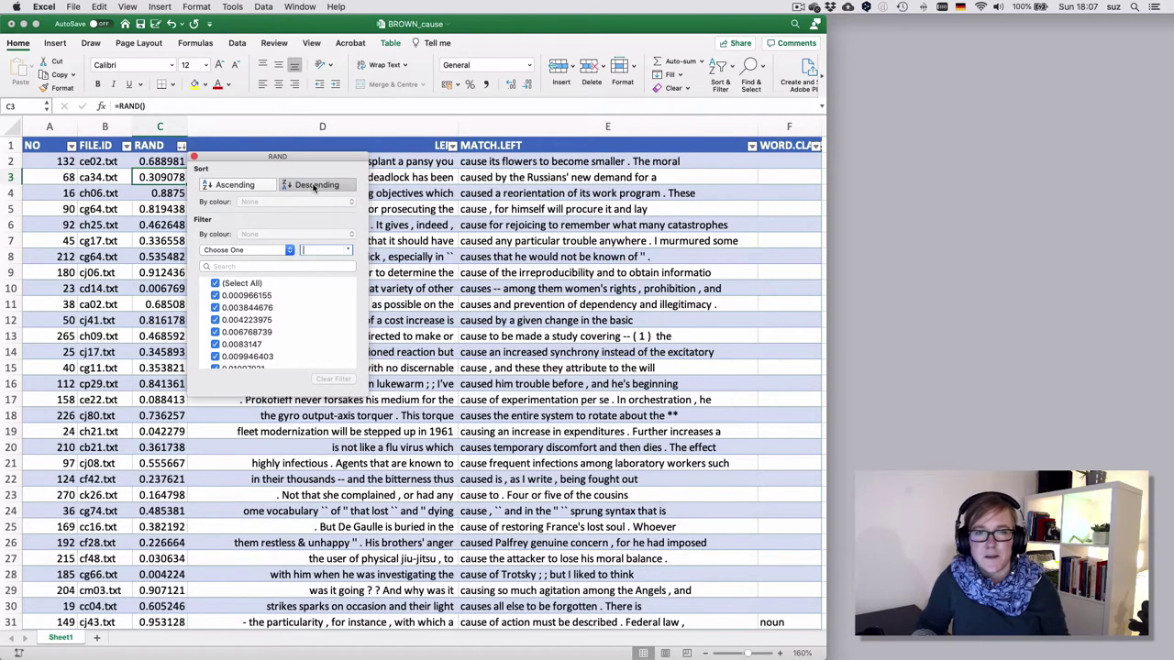
pyautogui.click(442, 192)
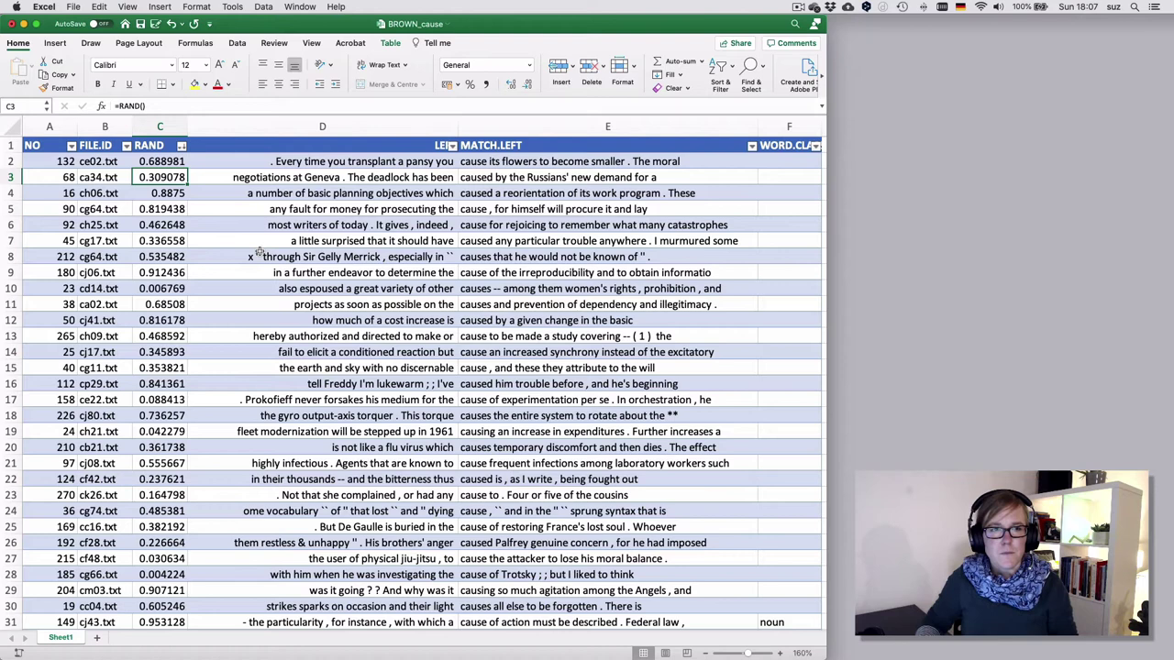
# Step: Annotate the word class for rows 2 to 6 as verb, verb, verb, noun, noun
pyautogui.click(784, 161)
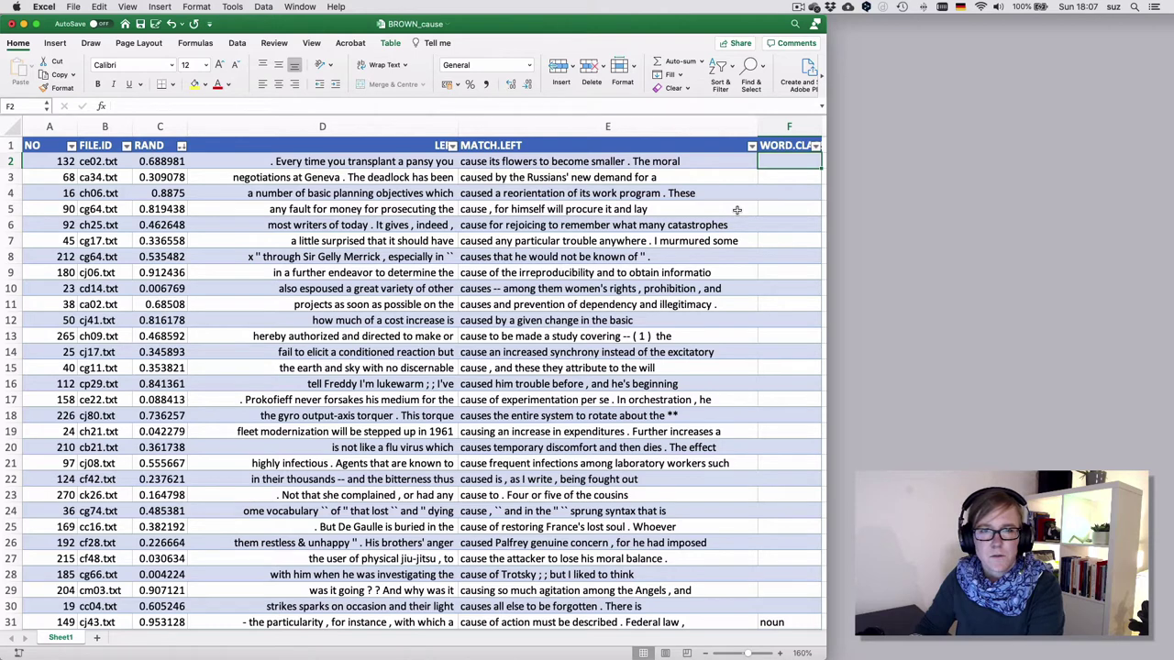
pyautogui.write('verb')
pyautogui.press('Return')
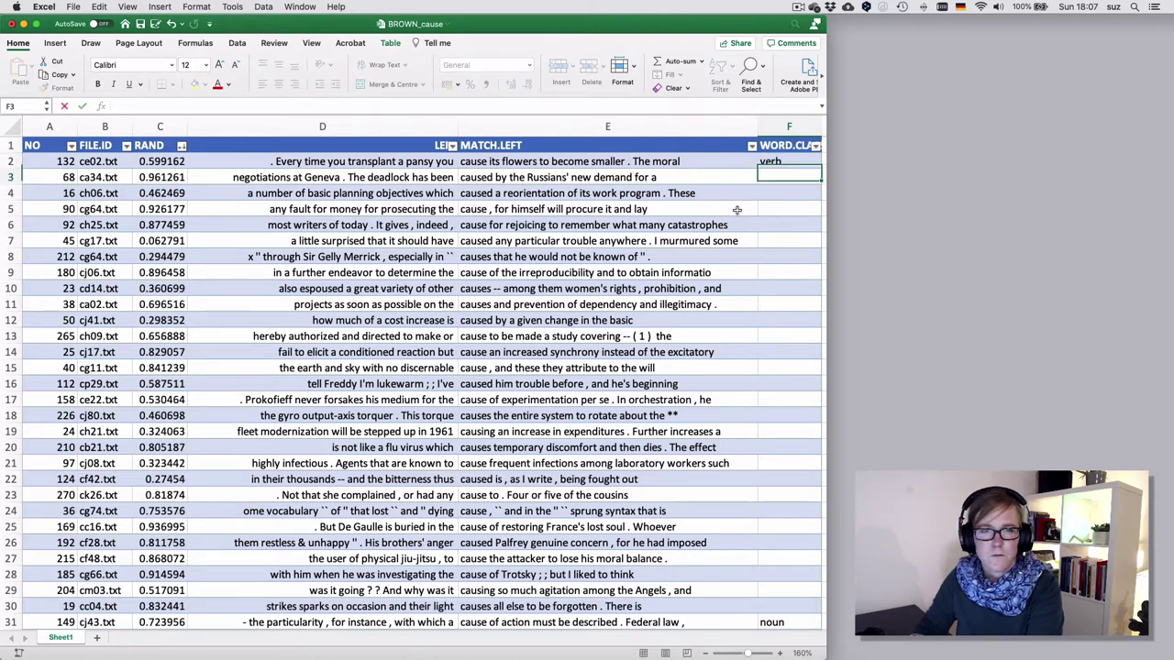
pyautogui.write('verb')
pyautogui.press('Return')
pyautogui.write('verb')
pyautogui.press('Return')
pyautogui.write('noun')
pyautogui.press('Return')
pyautogui.write('noun')
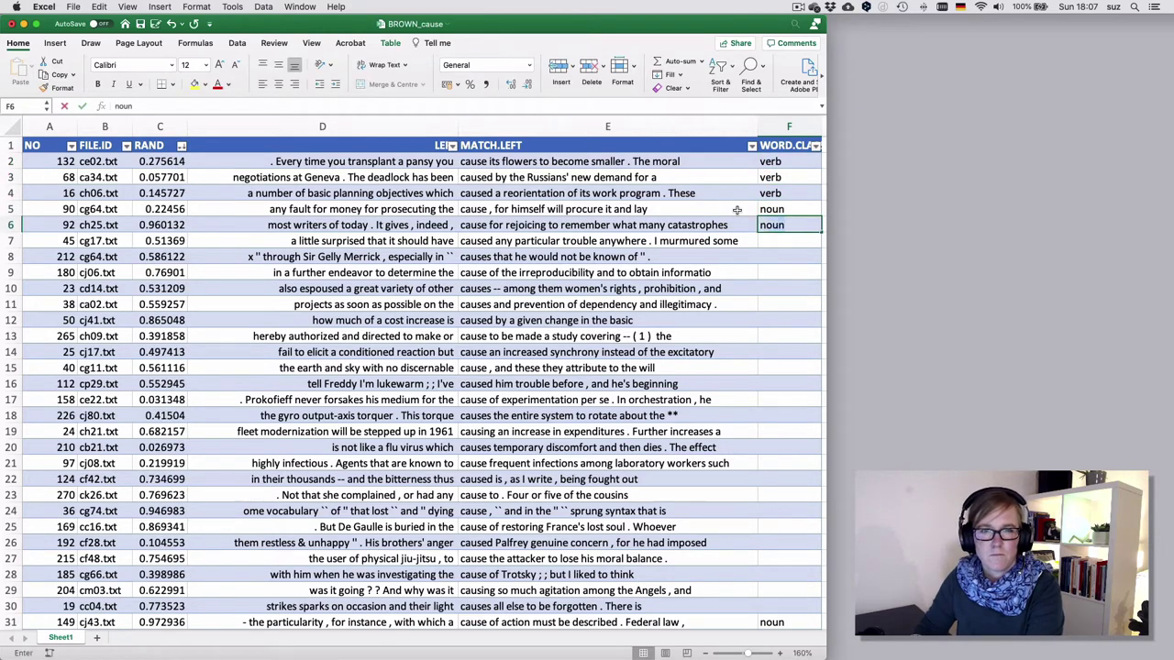
pyautogui.press('Return')
# Step: Annotate the word class for rows 7 to 12 as verb, noun, noun, noun, noun, verb
pyautogui.write('verb')
pyautogui.press('Return')
pyautogui.write('noun')
pyautogui.press('Return')
pyautogui.write('noun')
pyautogui.press('Return')
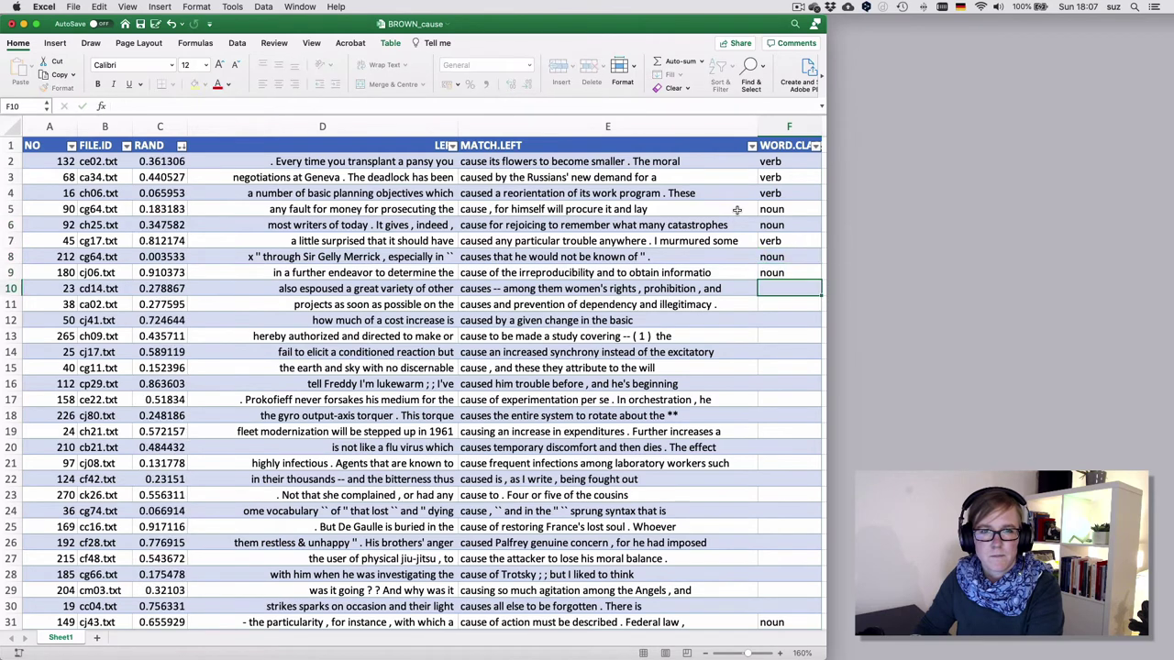
pyautogui.write('noun')
pyautogui.press('Return')
pyautogui.write('noun')
pyautogui.press('Return')
pyautogui.write('verb')
pyautogui.press('Return')
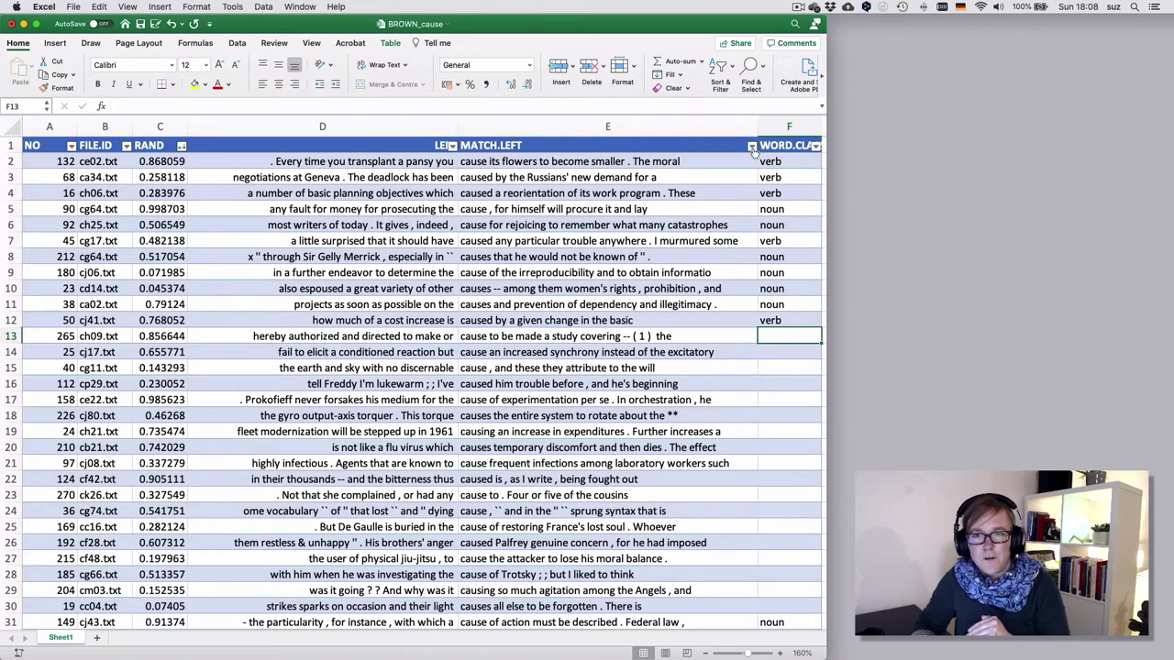
pyautogui.click(751, 147)
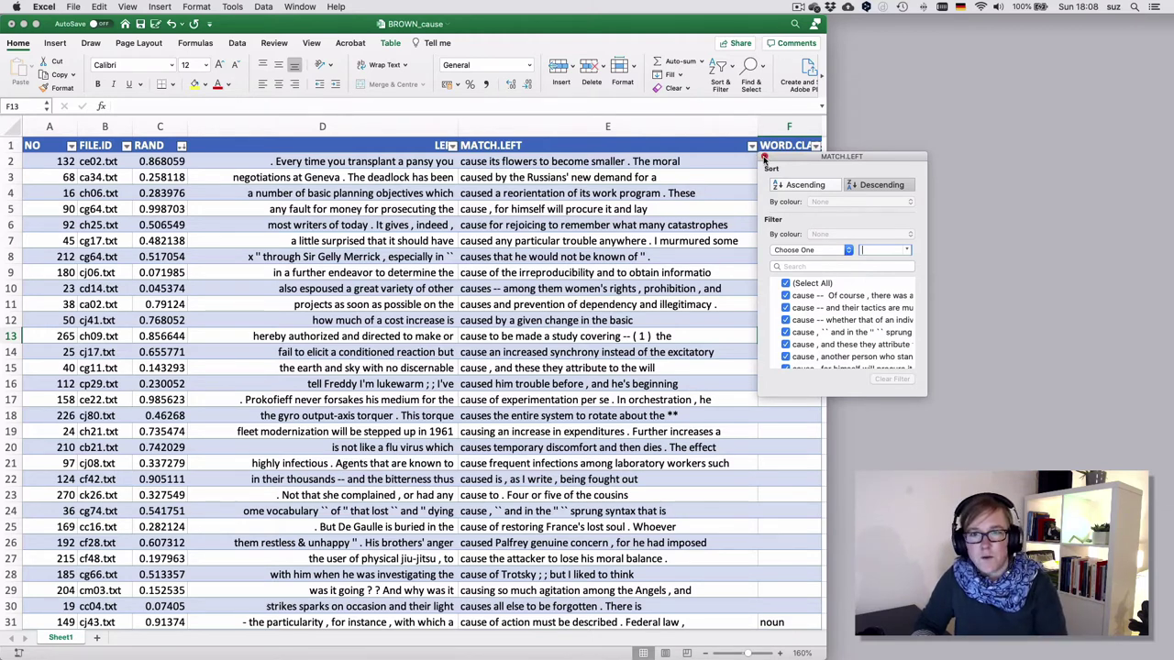
pyautogui.click(764, 157)
# Step: Insert another new column before the LEFT column and name its header RANK
pyautogui.click(244, 126)
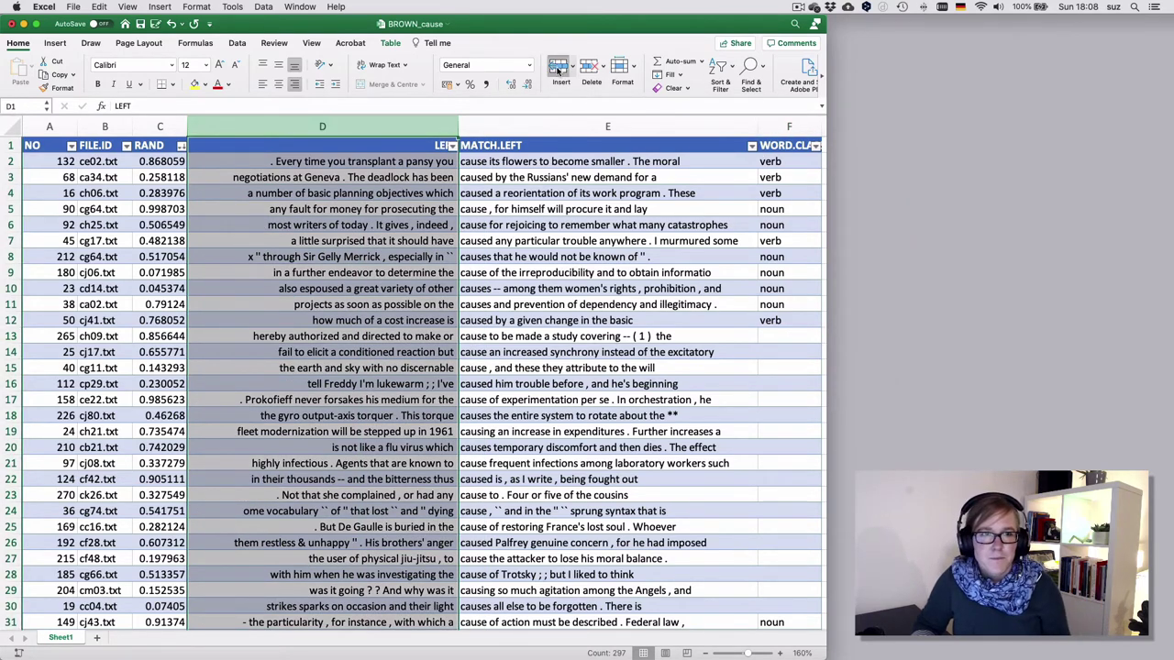
pyautogui.click(557, 71)
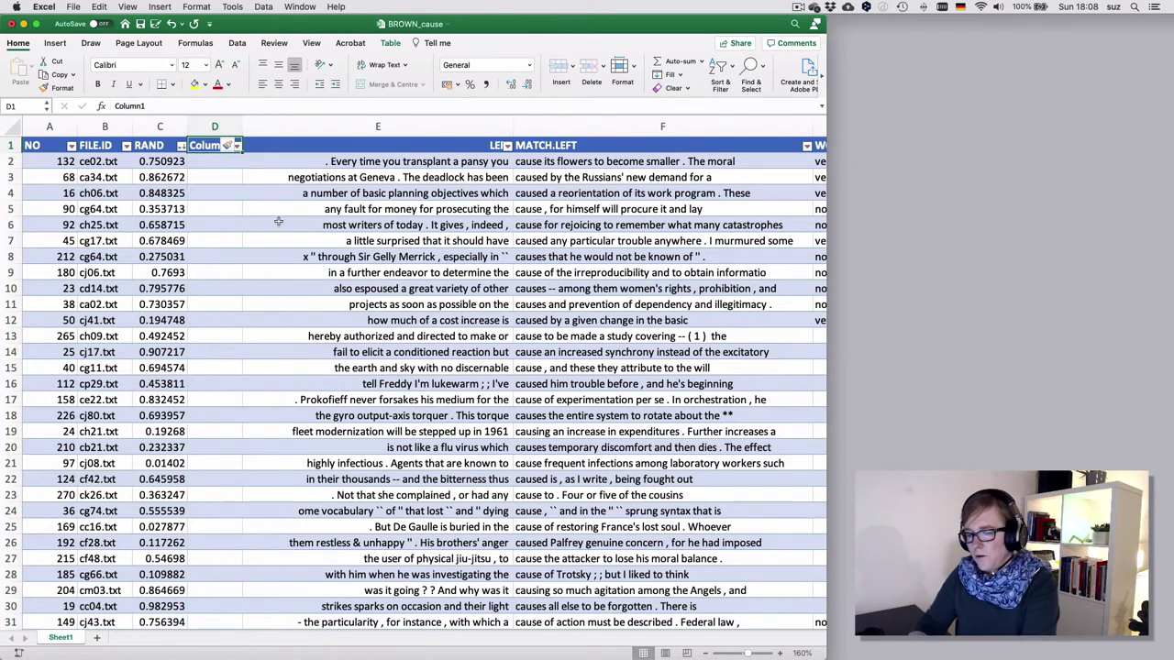
pyautogui.write('RANK')
pyautogui.press('Return')
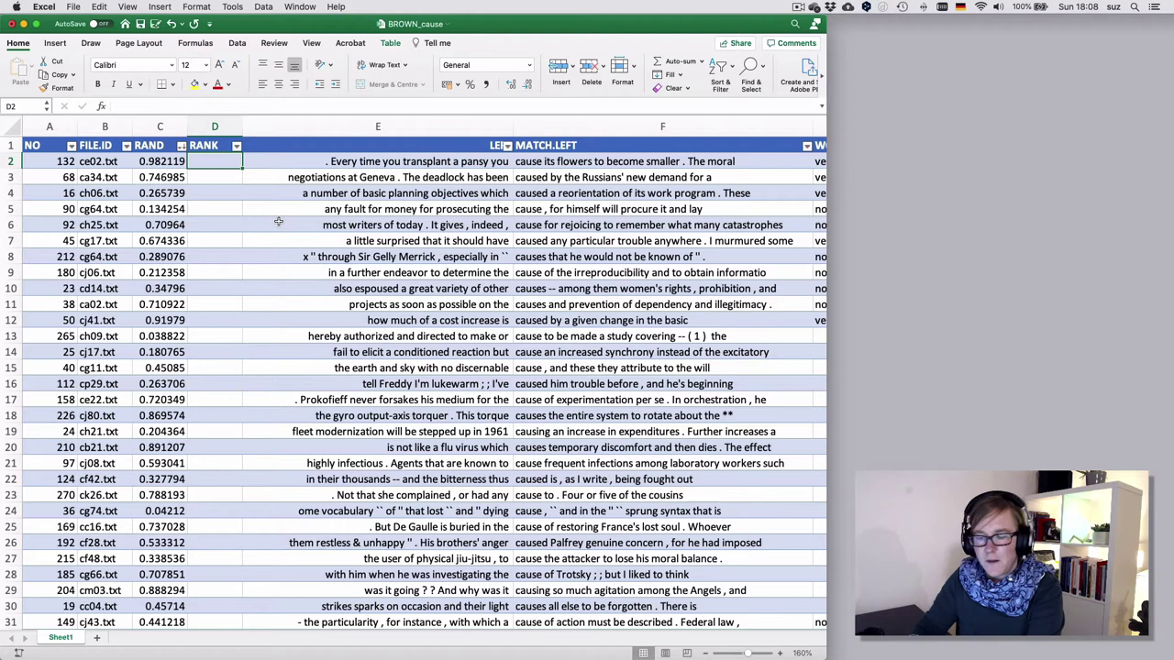
# Step: Enter the ranks 1, 2 and 3 in the first three data cells of the RANK column
pyautogui.write('1')
pyautogui.press('Return')
pyautogui.write('2')
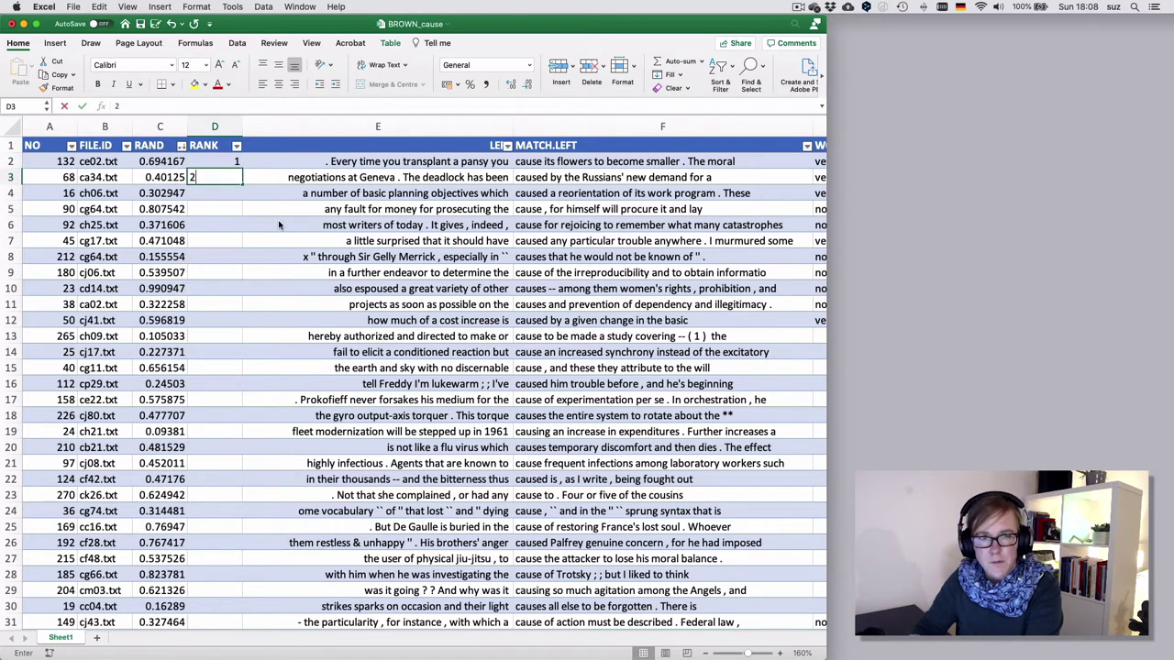
pyautogui.press('Return')
pyautogui.write('3')
pyautogui.press('Return')
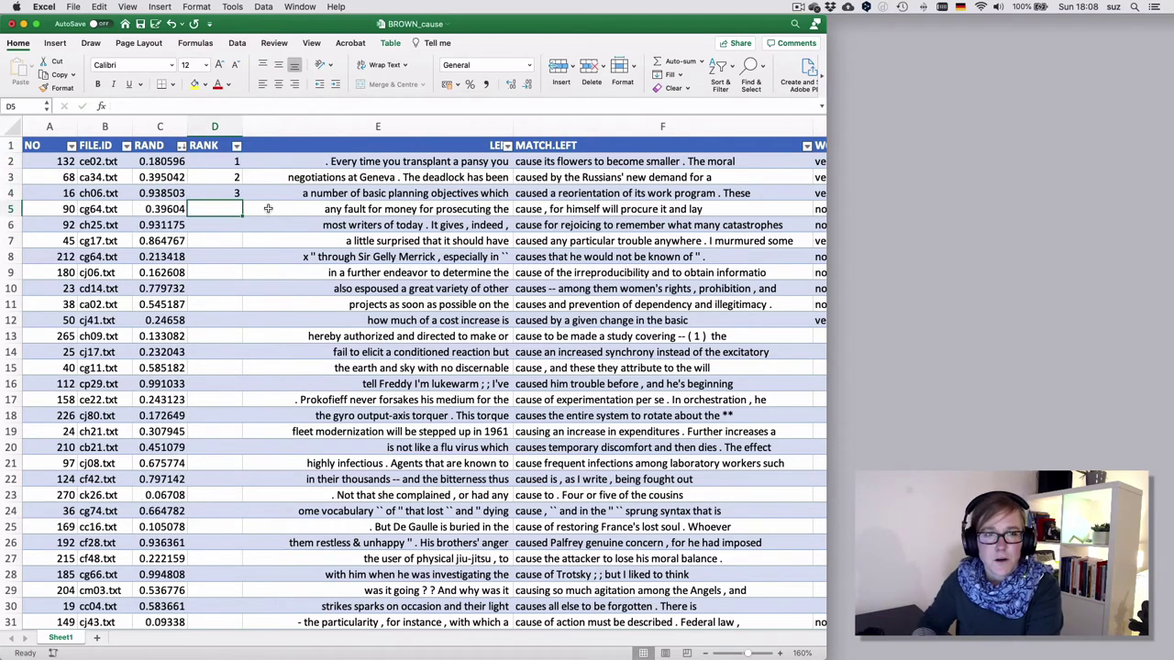
# Step: Fill the value 1 from D2 down to D4 and clear cells D3:D4
pyautogui.click(225, 164)
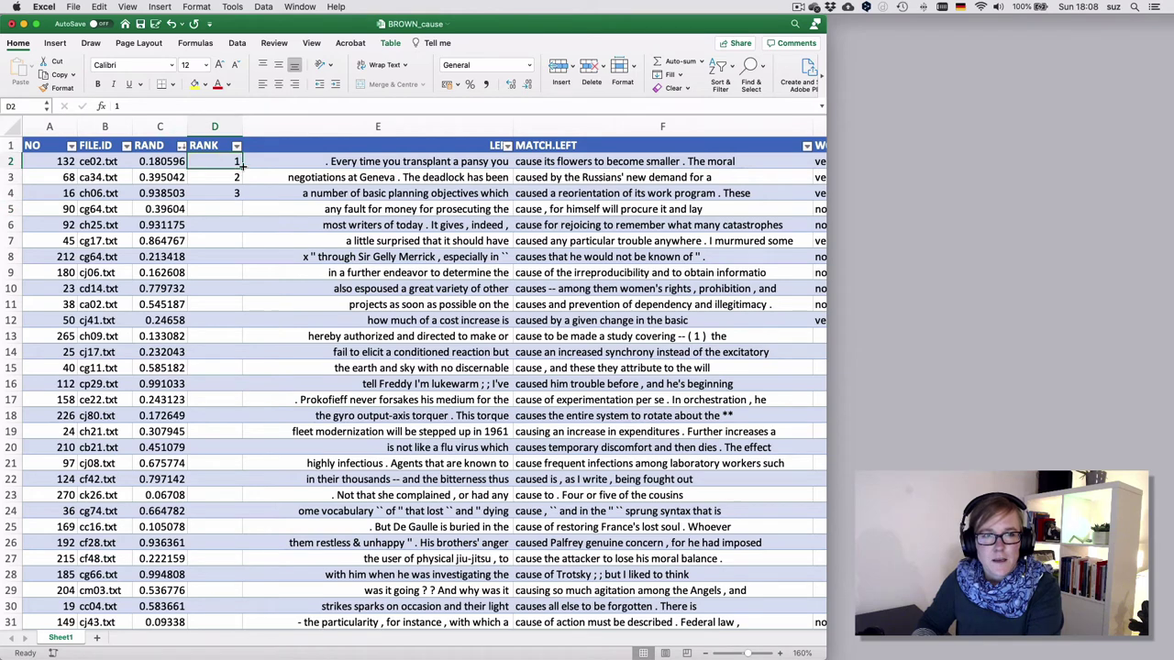
pyautogui.moveTo(241, 170); pyautogui.dragTo(242, 200)
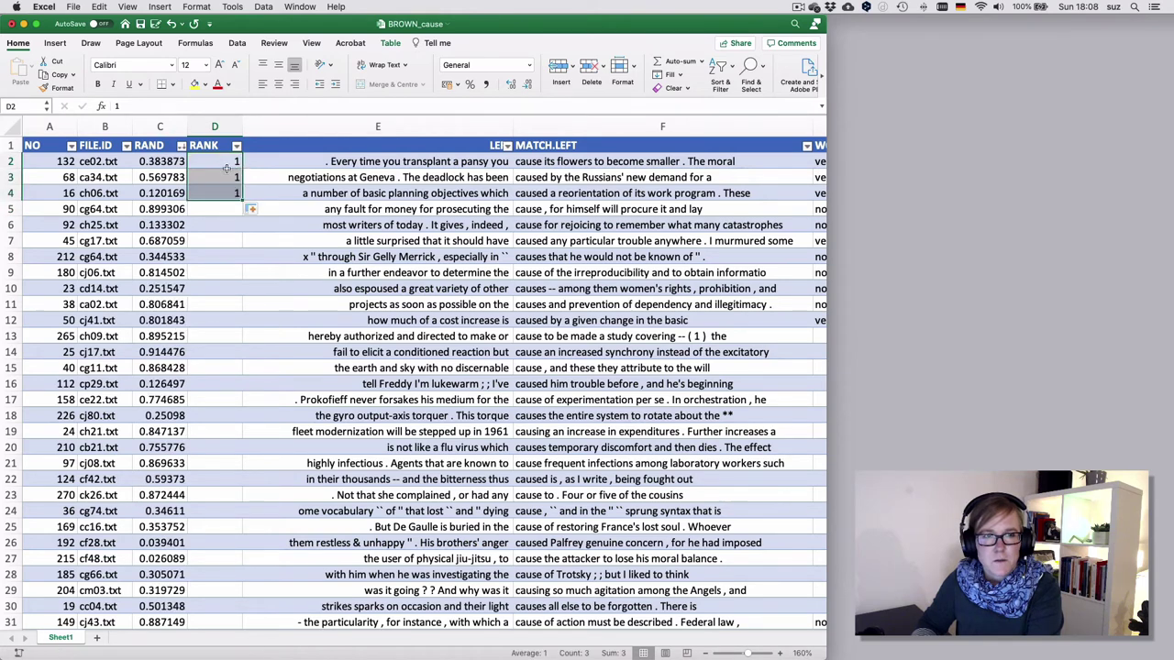
pyautogui.click(225, 179)
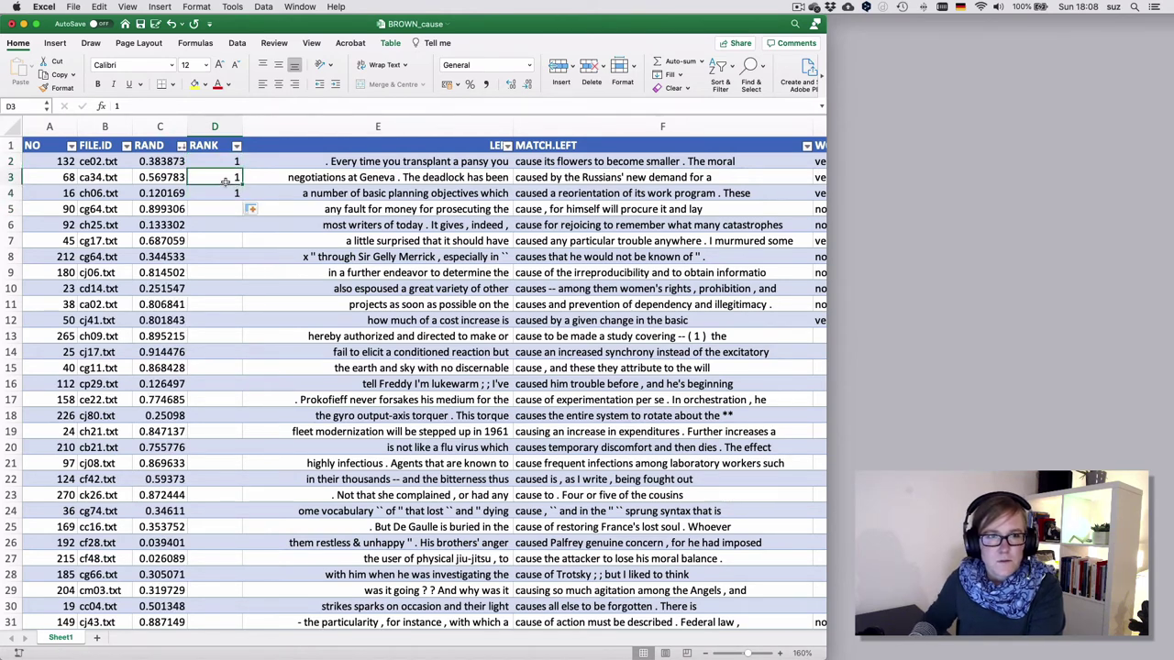
pyautogui.moveTo(225, 179); pyautogui.dragTo(224, 193)
pyautogui.press('Delete')
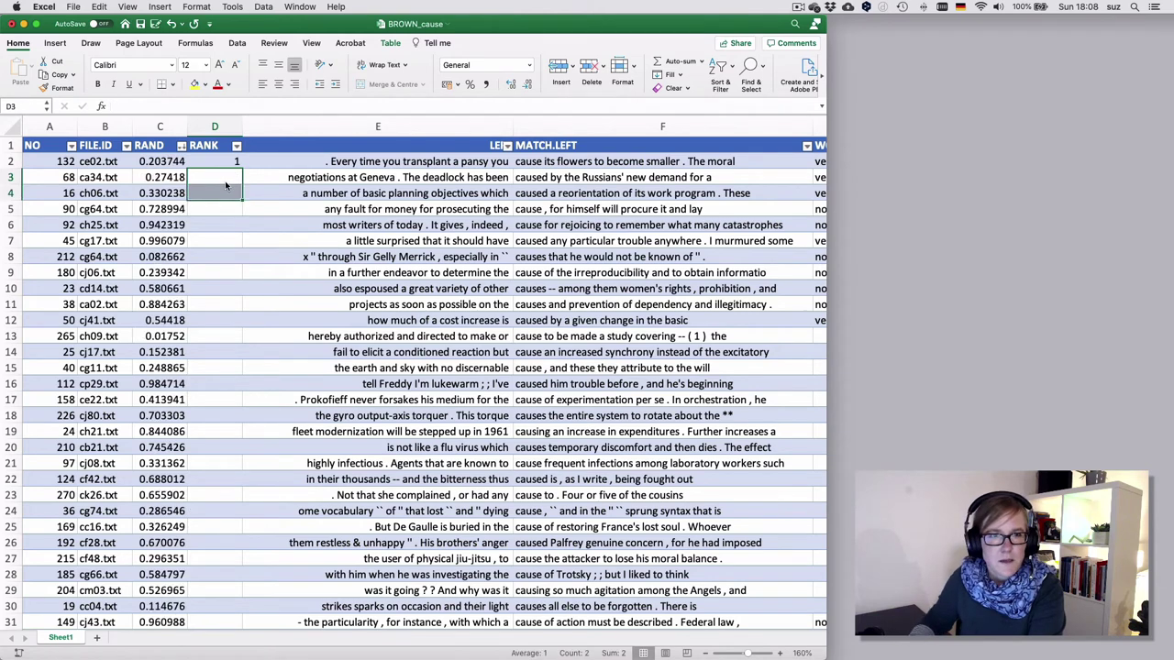
# Step: Fill the entire RANK column down from the 1 in D2 as a consecutive number series
pyautogui.click(215, 161)
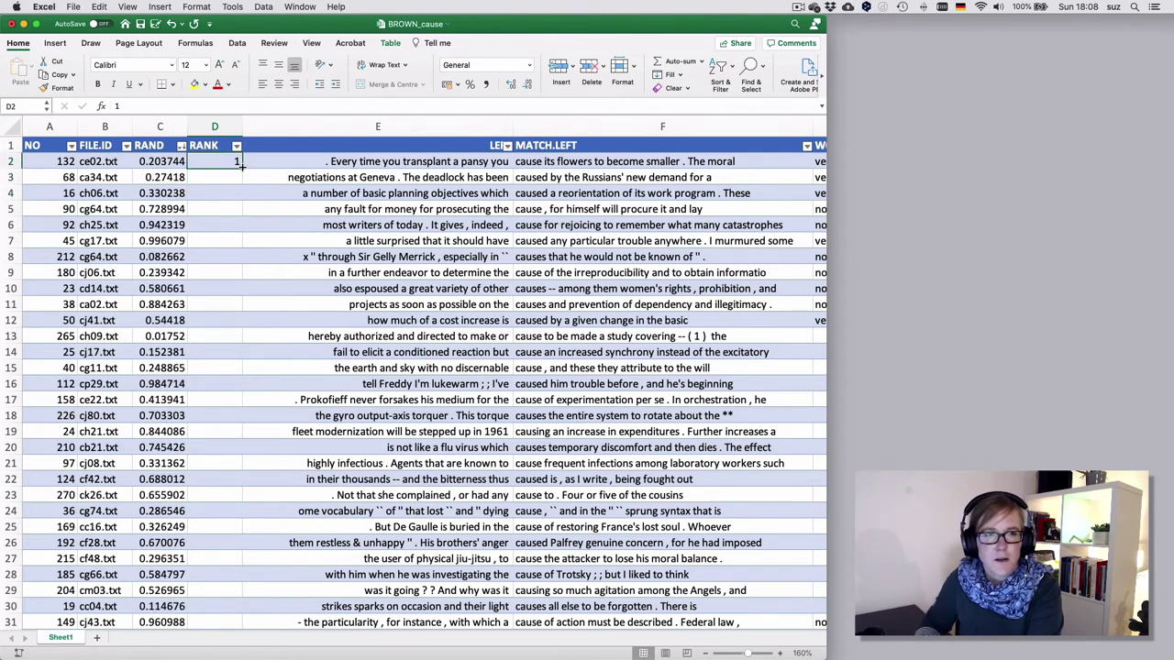
pyautogui.doubleClick(241, 168)
pyautogui.click(176, 162)
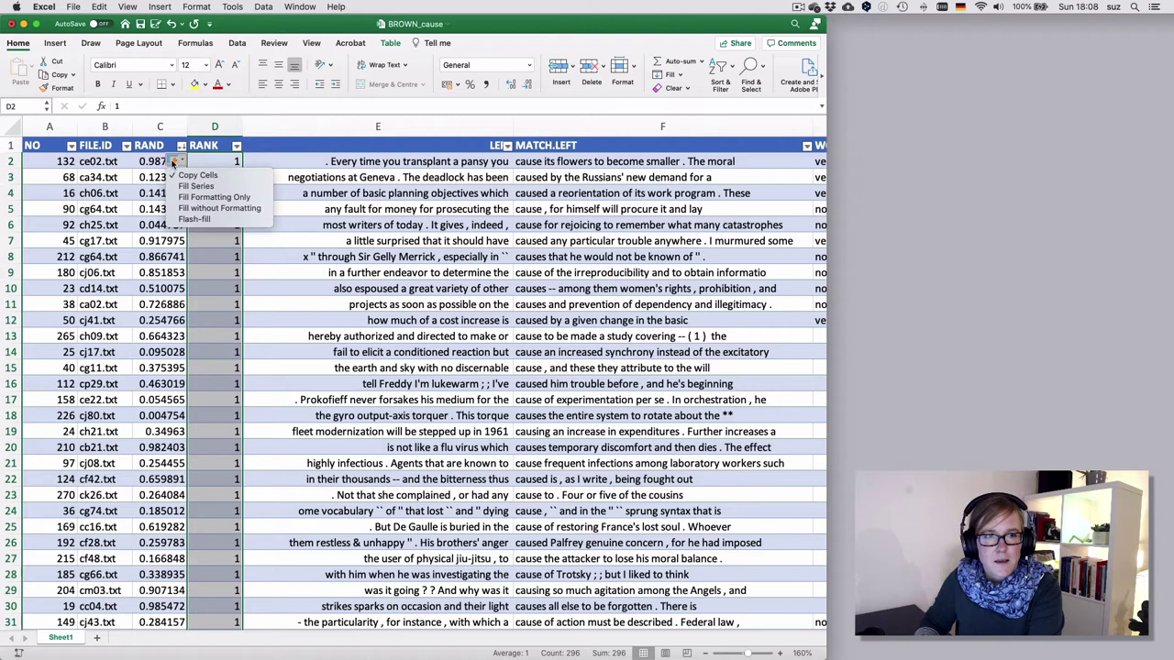
pyautogui.click(198, 186)
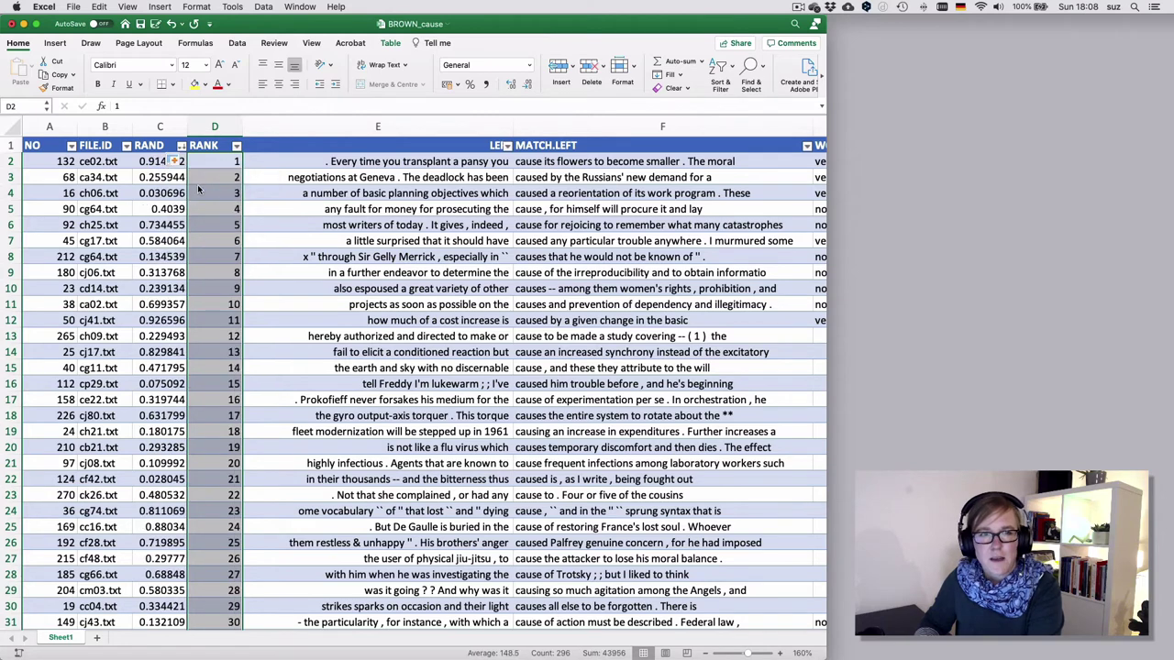
pyautogui.click(225, 257)
pyautogui.click(221, 320)
pyautogui.click(222, 336)
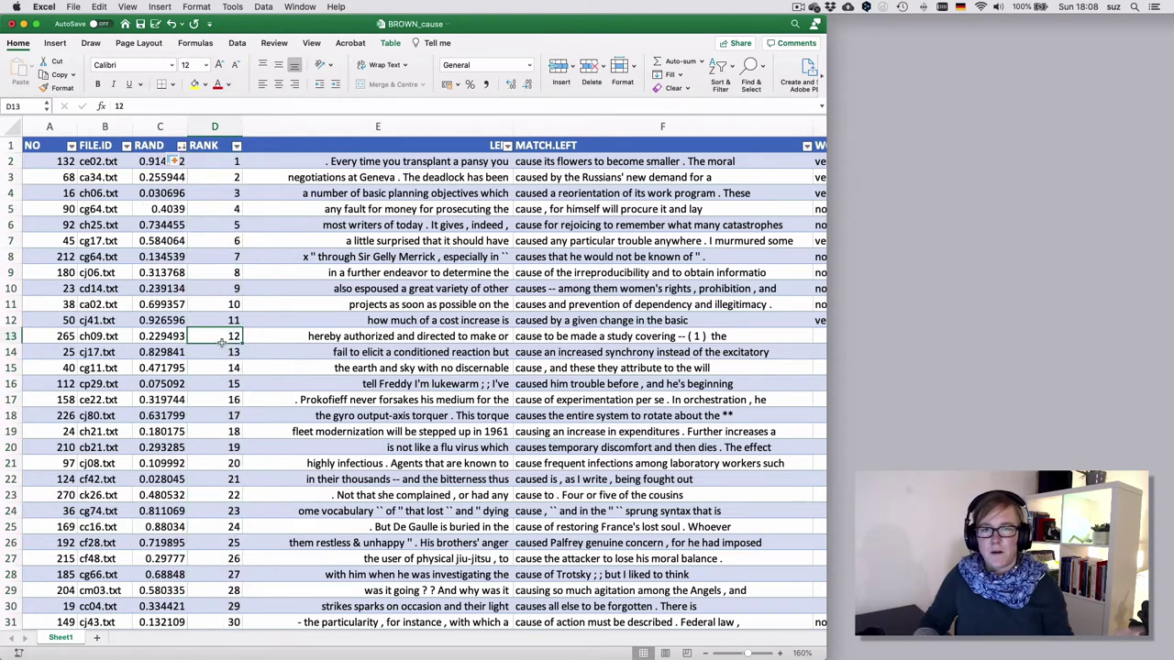
pyautogui.click(230, 368)
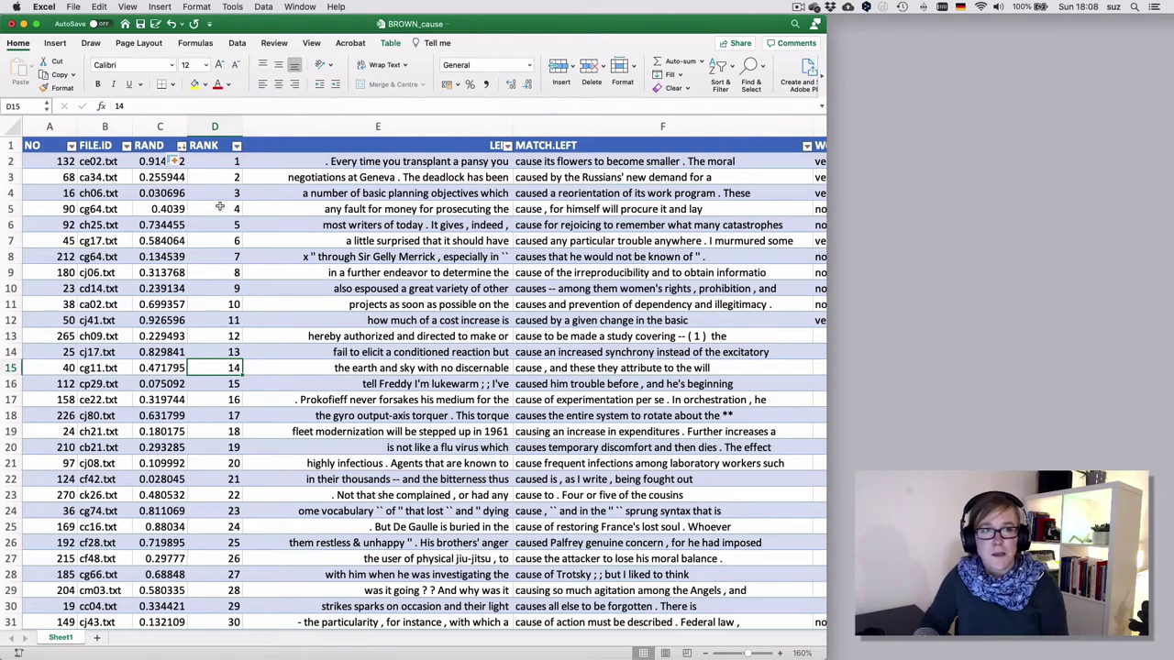
pyautogui.moveTo(41, 145); pyautogui.dragTo(46, 288)
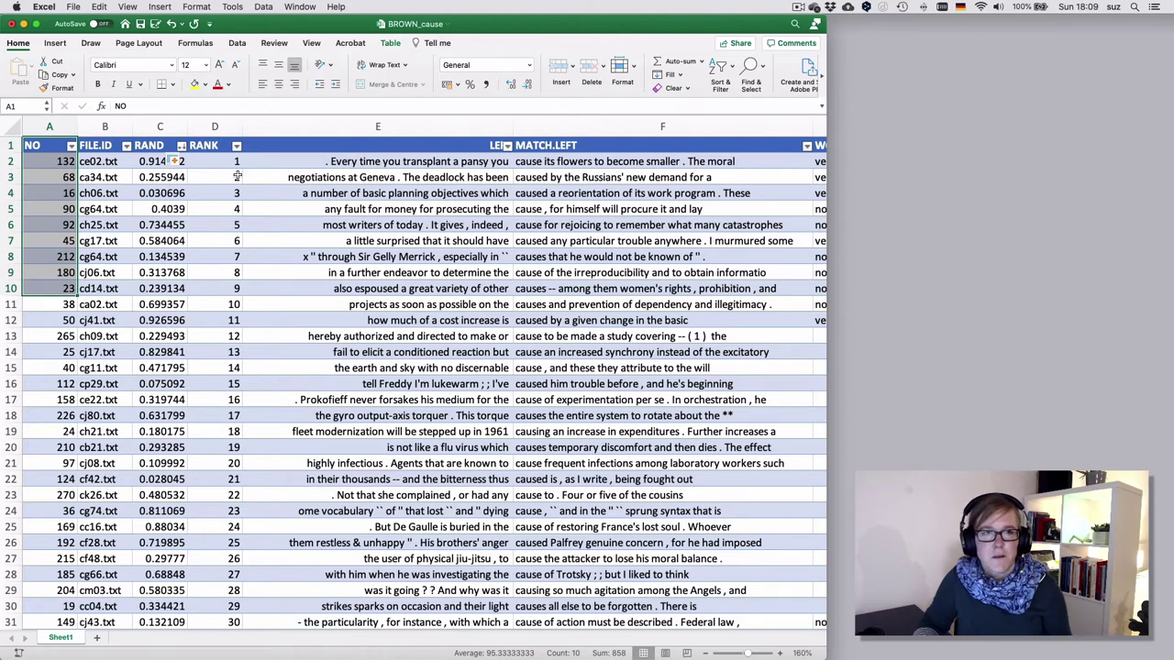
# Step: Narrow the RANK column to fit its header and select the whole column
pyautogui.moveTo(242, 125); pyautogui.dragTo(227, 126)
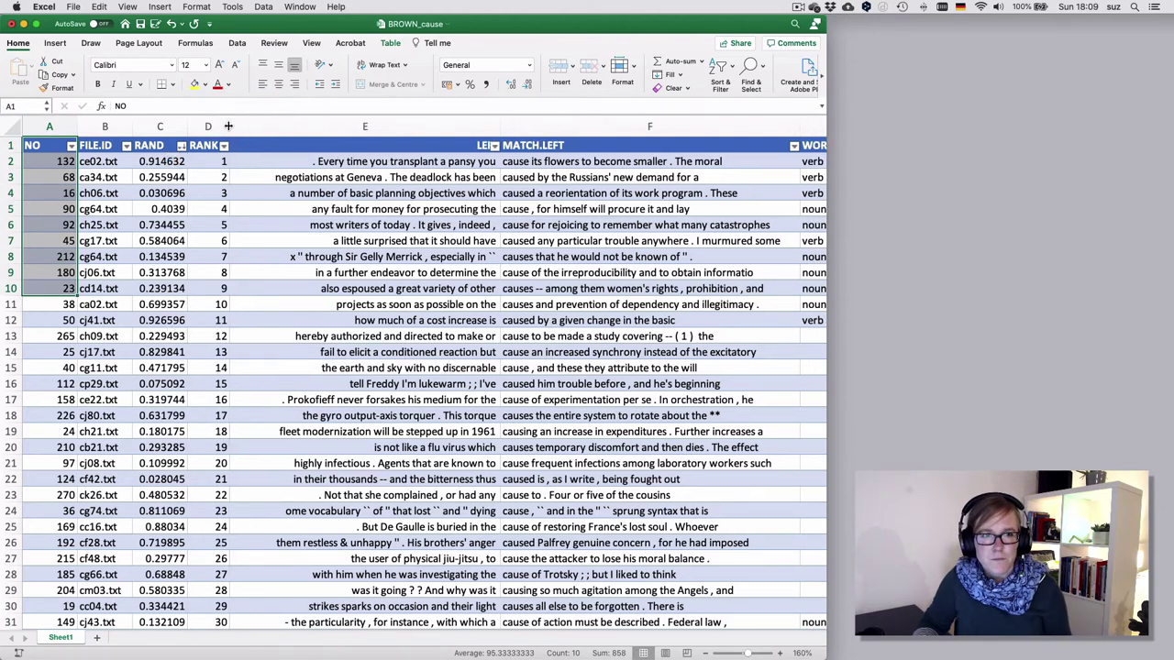
pyautogui.click(222, 126)
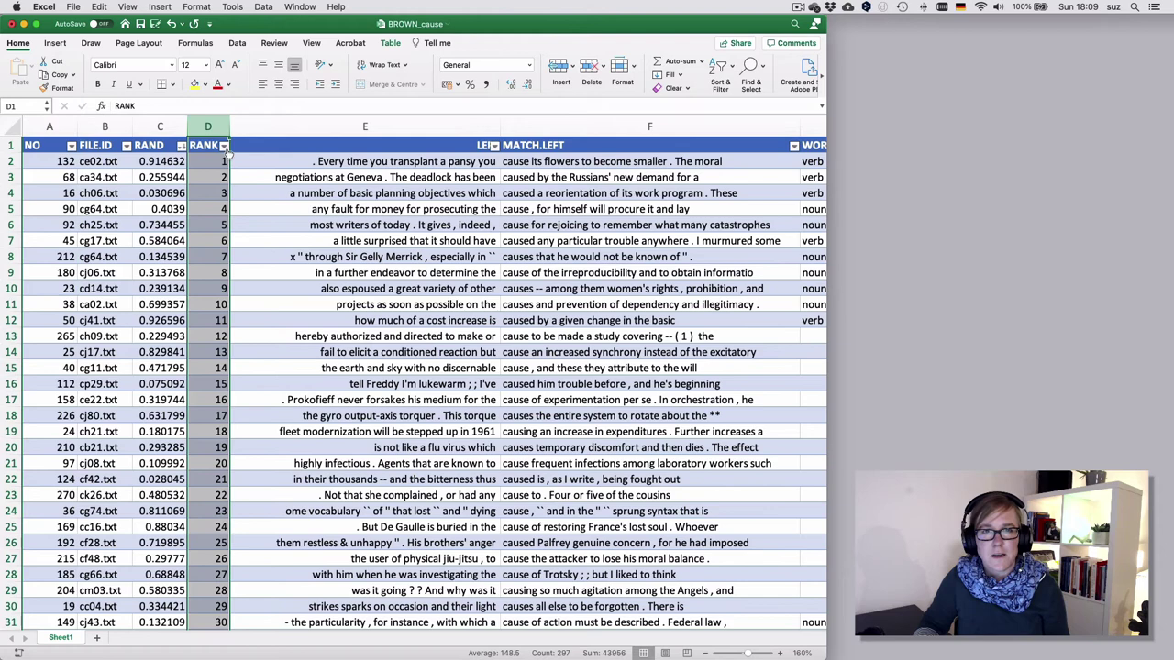